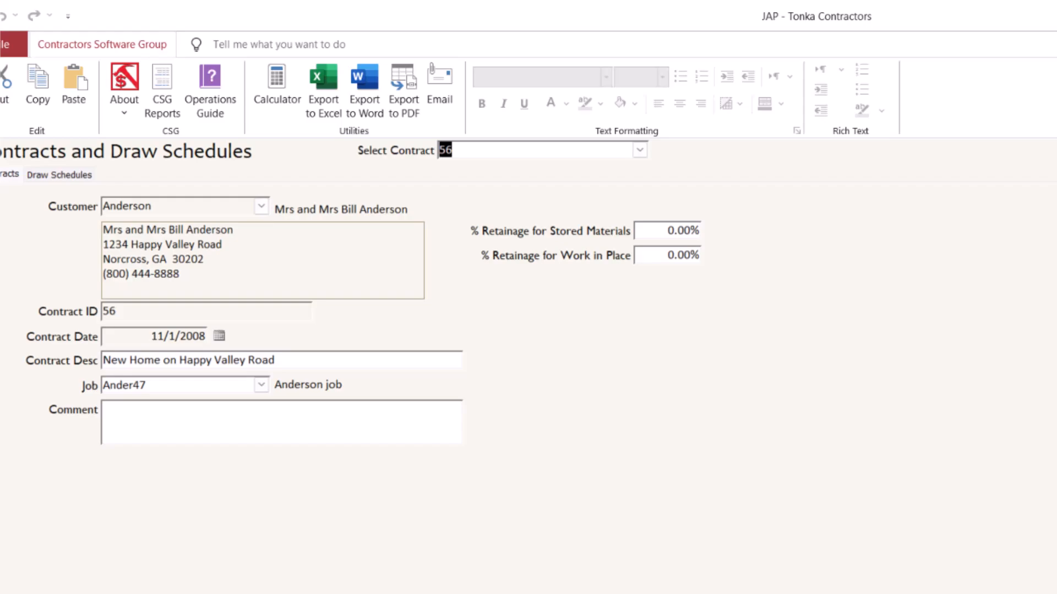
Start a new contract record and select the customer who owns the Jones Kitchen job.
{"action": "key", "text": "Delete"}
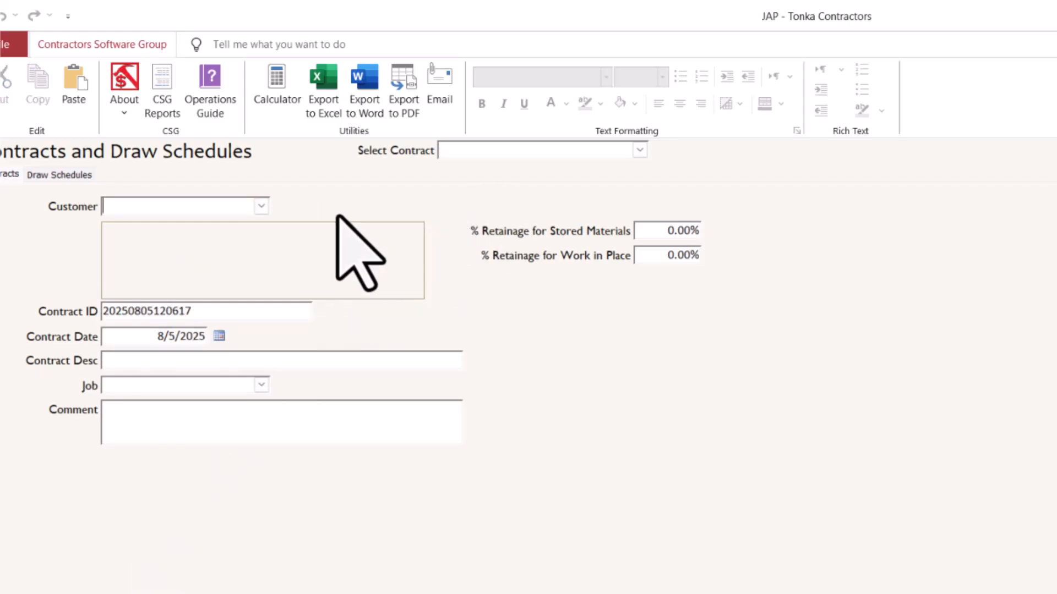
{"action": "left_click", "coordinate": [261, 207]}
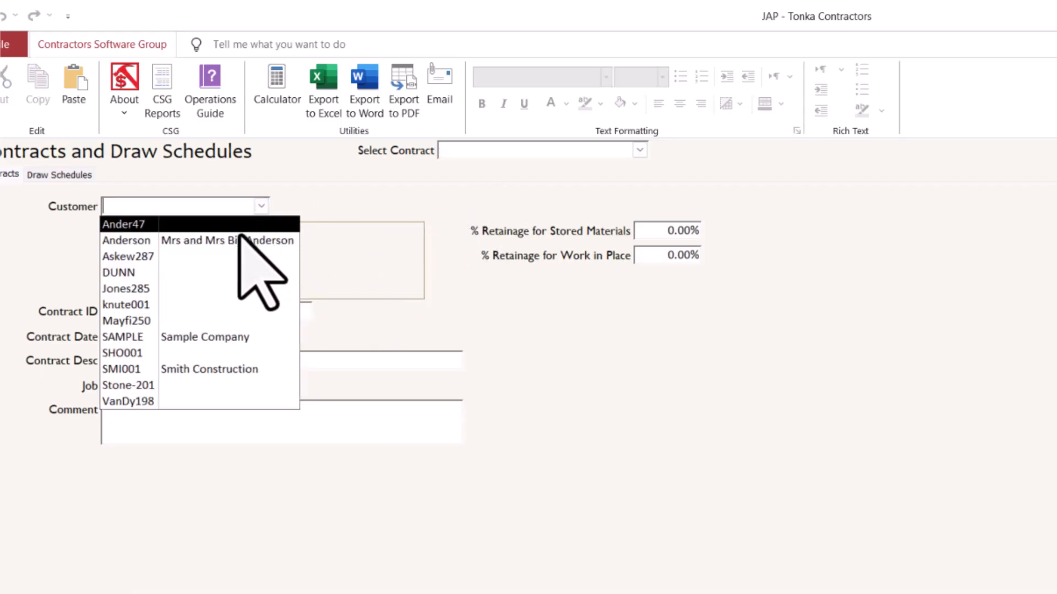
{"action": "left_click", "coordinate": [236, 286]}
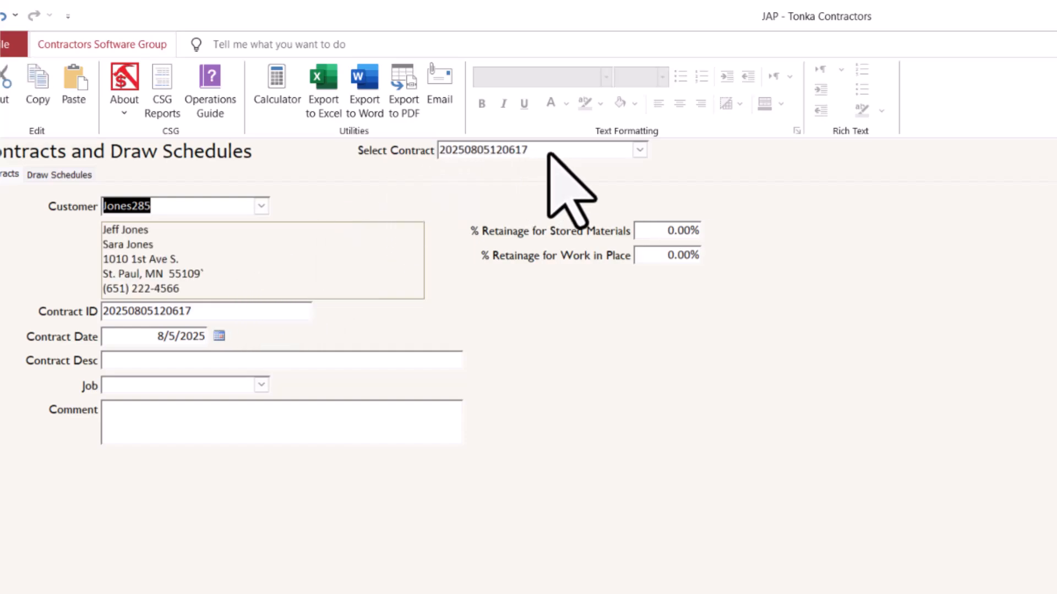
Enter "whatever" as the contract description and assign the job JonesKitch to the contract.
{"action": "left_click", "coordinate": [259, 359]}
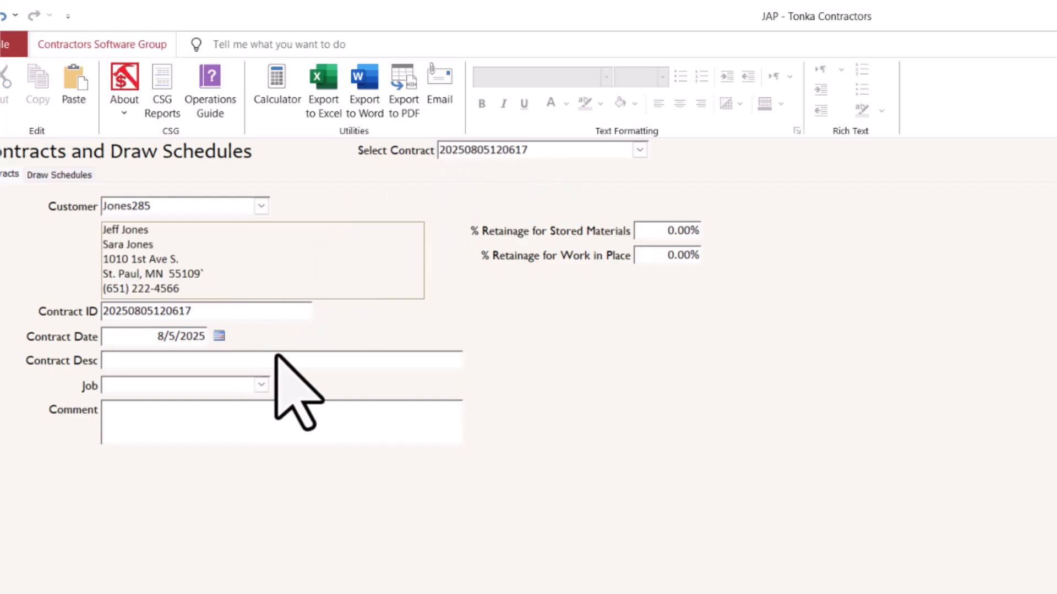
{"action": "type", "text": "whatever"}
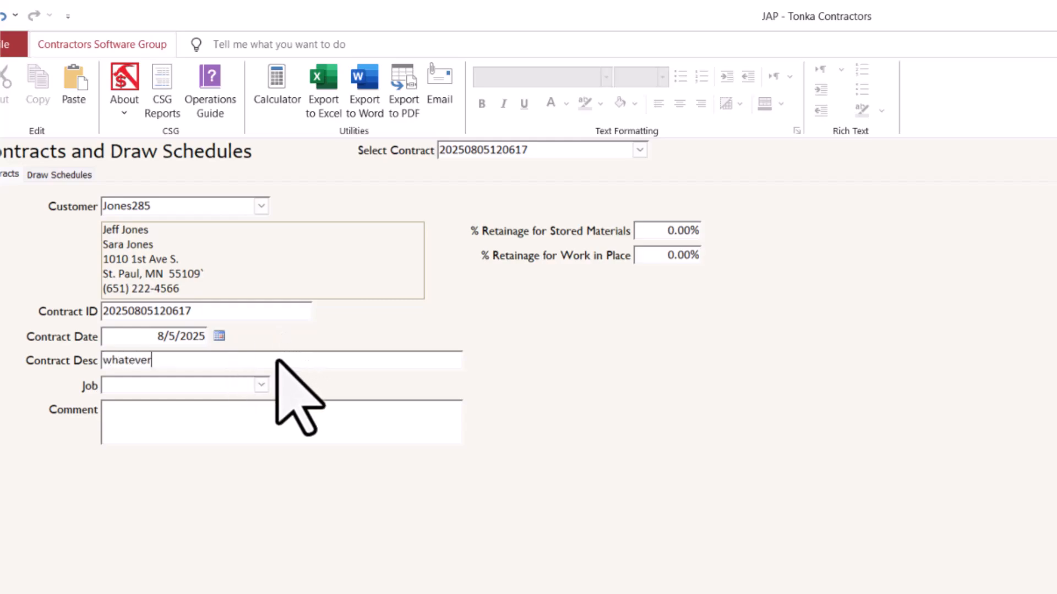
{"action": "left_click", "coordinate": [261, 385]}
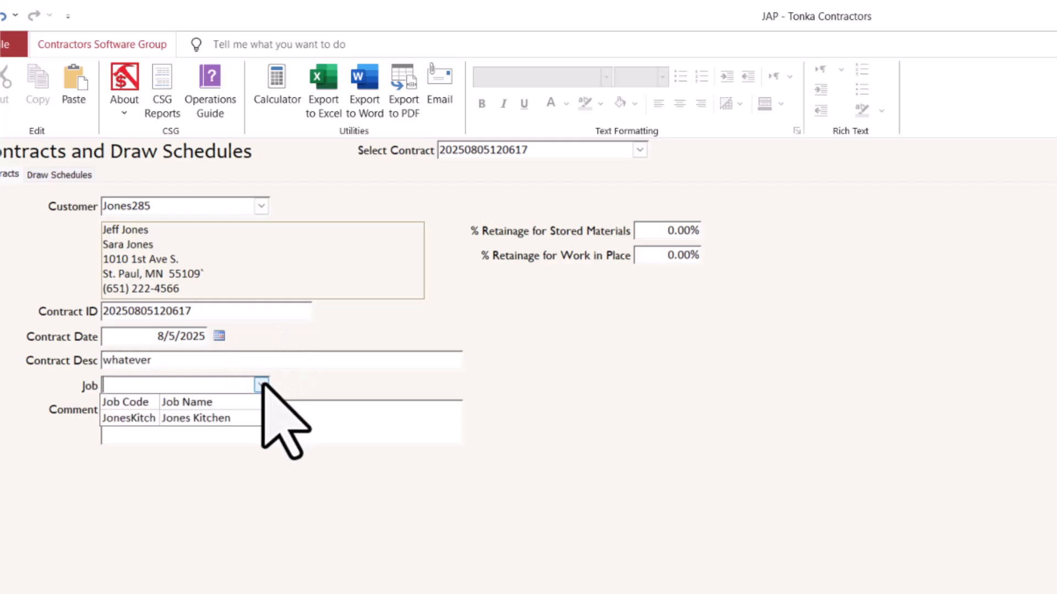
{"action": "left_click", "coordinate": [242, 417]}
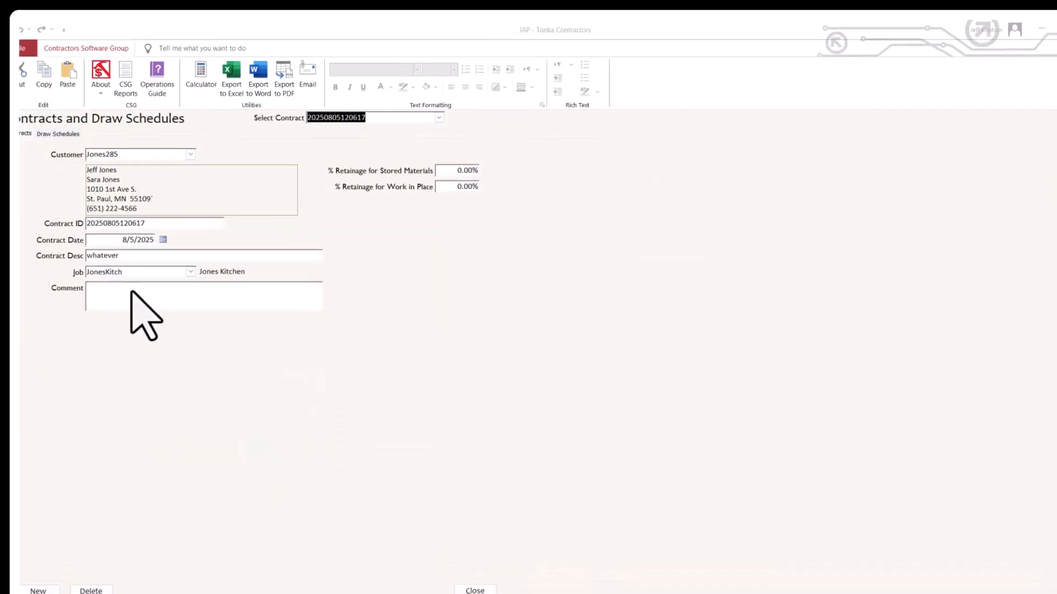
{"action": "left_click", "coordinate": [163, 417]}
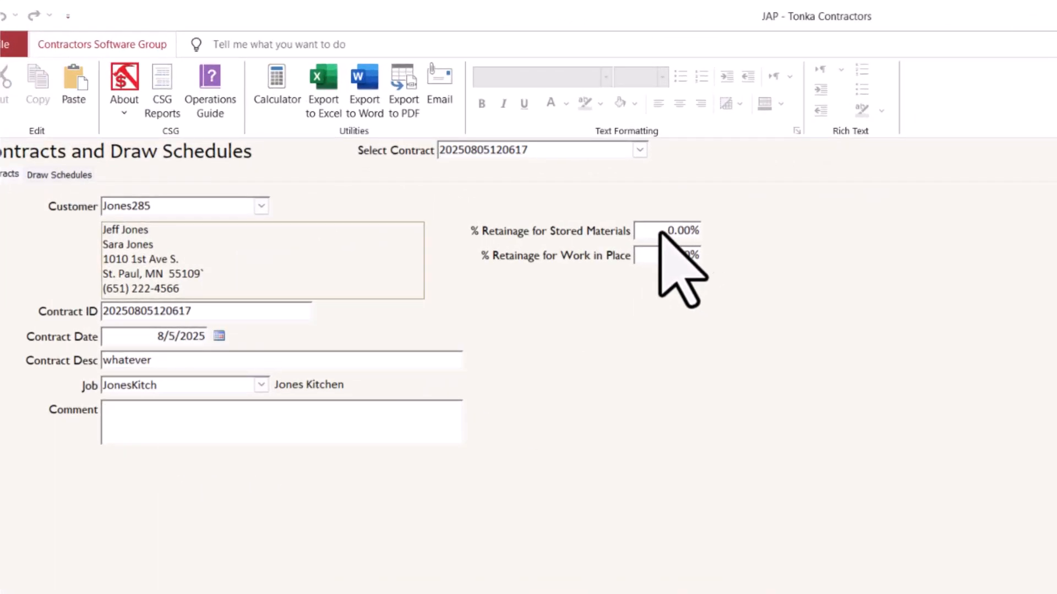
Review the contract's two retainage percentage fields, and open its draw schedule to examine the manual entry line.
{"action": "left_click_drag", "start_coordinate": [658, 230], "coordinate": [713, 230]}
{"action": "left_click_drag", "start_coordinate": [660, 256], "coordinate": [733, 279]}
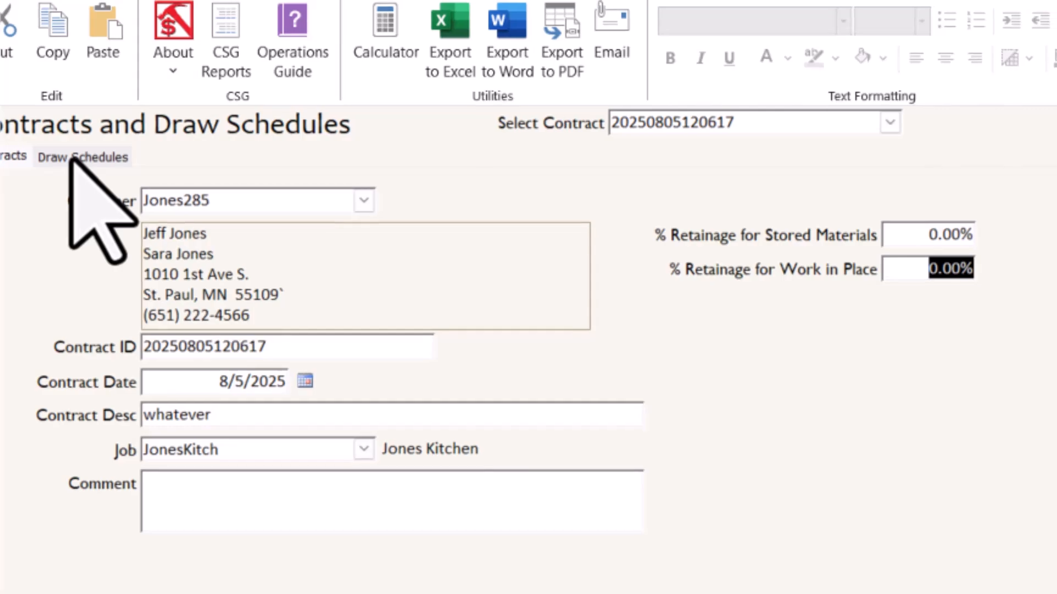
{"action": "left_click", "coordinate": [72, 159]}
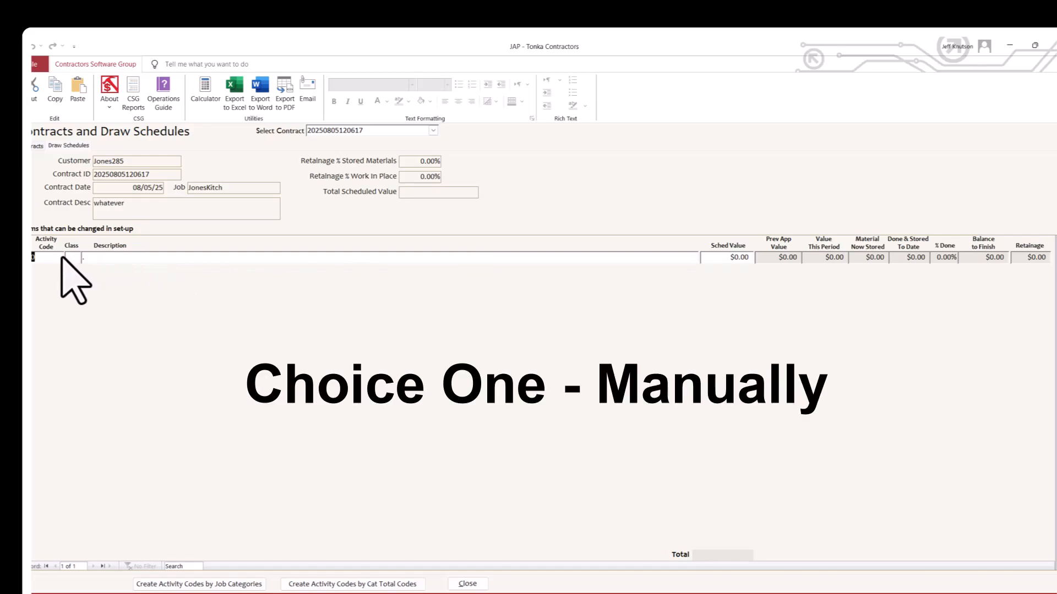
{"action": "left_click", "coordinate": [57, 258]}
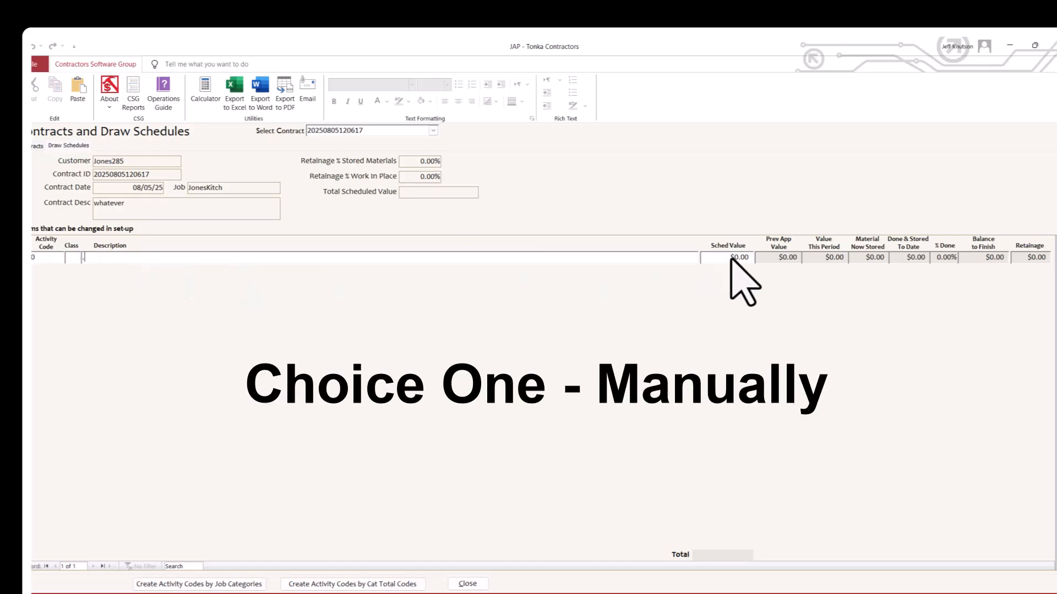
{"action": "left_click", "coordinate": [717, 257]}
{"action": "left_click_drag", "start_coordinate": [717, 257], "coordinate": [752, 257]}
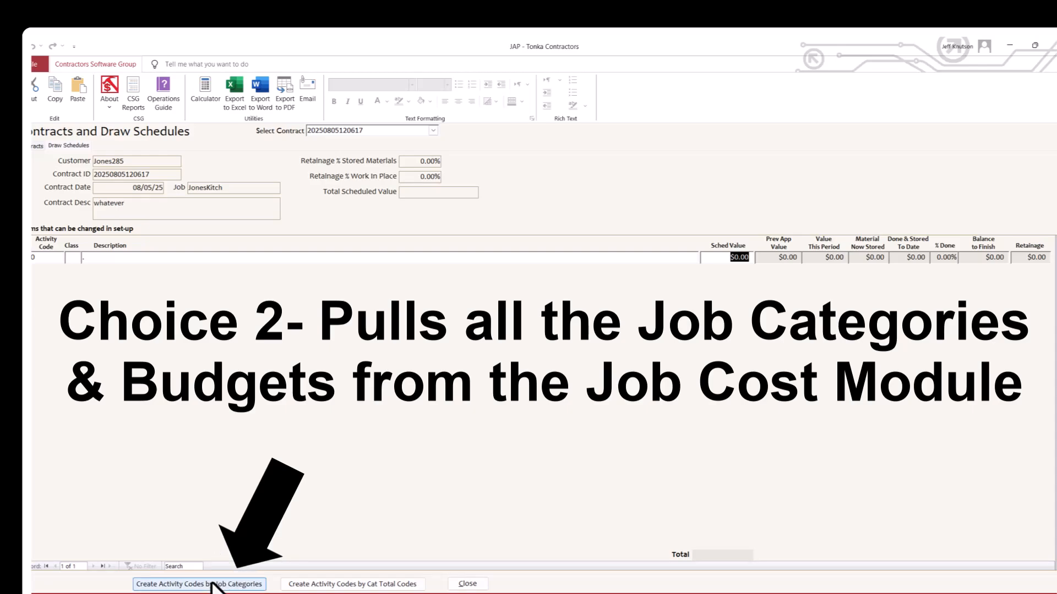
Generate the draw schedule's activity codes by job categories, and replace them with activity codes by category total codes.
{"action": "left_click", "coordinate": [216, 586]}
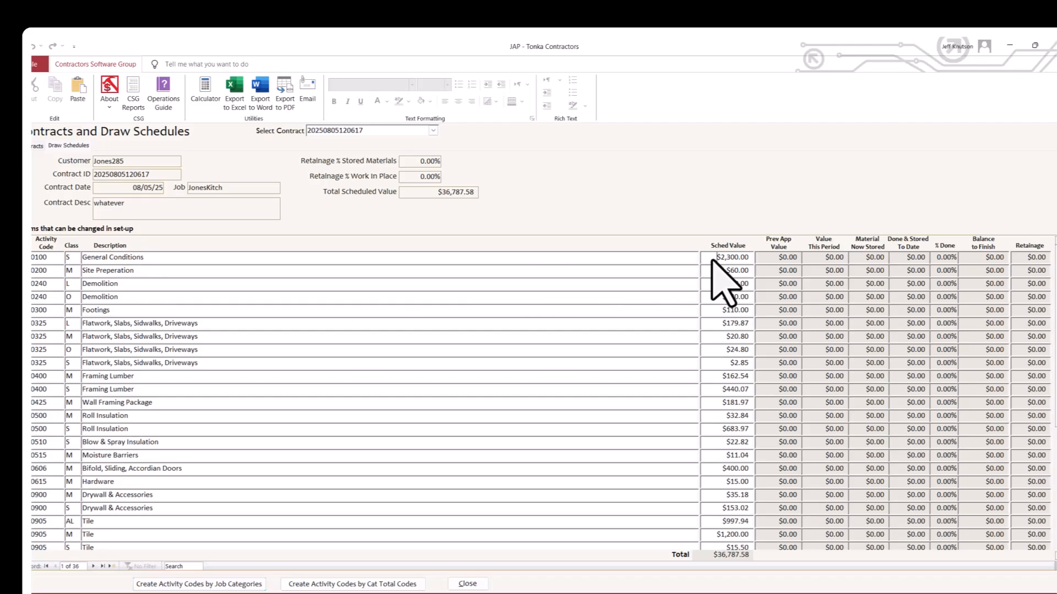
{"action": "left_click", "coordinate": [372, 584]}
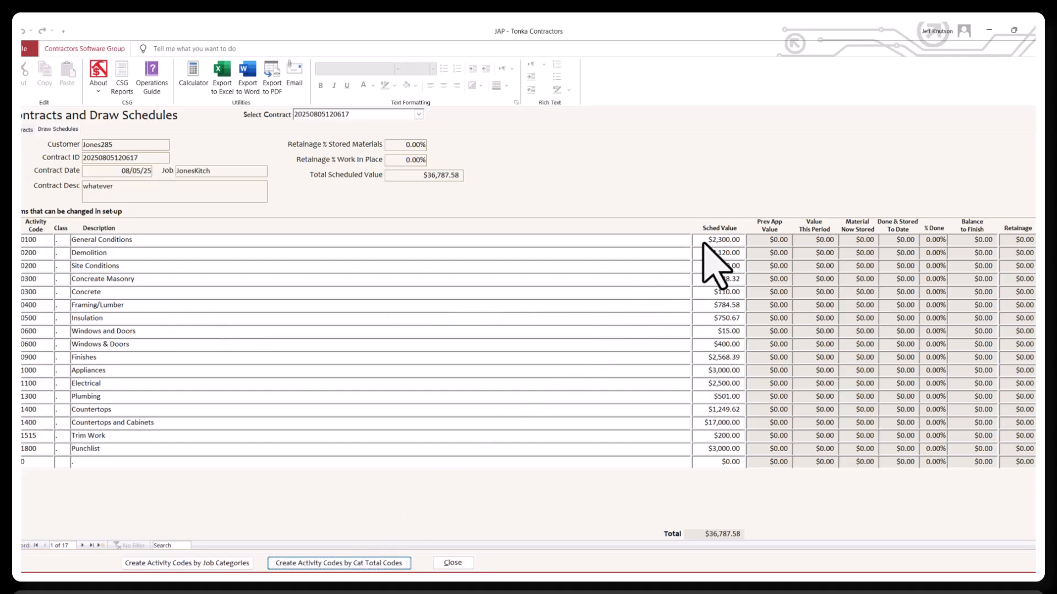
Examine the scheduled values of the draw schedule's line items, starting from General Conditions.
{"action": "left_click", "coordinate": [721, 240]}
{"action": "left_click_drag", "start_coordinate": [721, 240], "coordinate": [748, 242]}
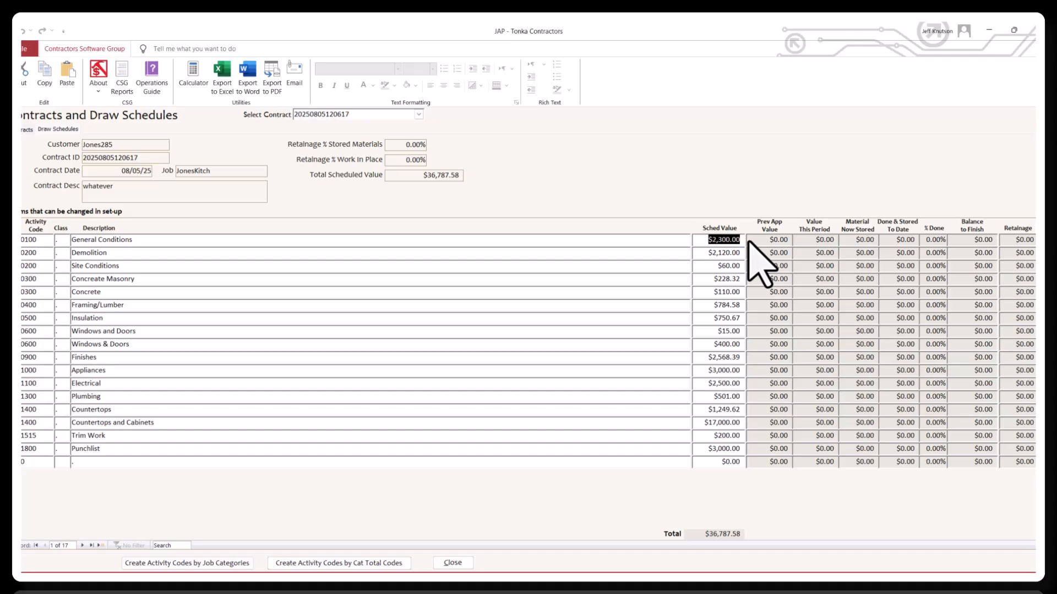
{"action": "key", "text": "Down"}
{"action": "key", "text": "Down"}
{"action": "key", "text": "Down"}
{"action": "key", "text": "Down"}
{"action": "key", "text": "Down"}
{"action": "key", "text": "Down"}
{"action": "key", "text": "Down"}
{"action": "key", "text": "Down"}
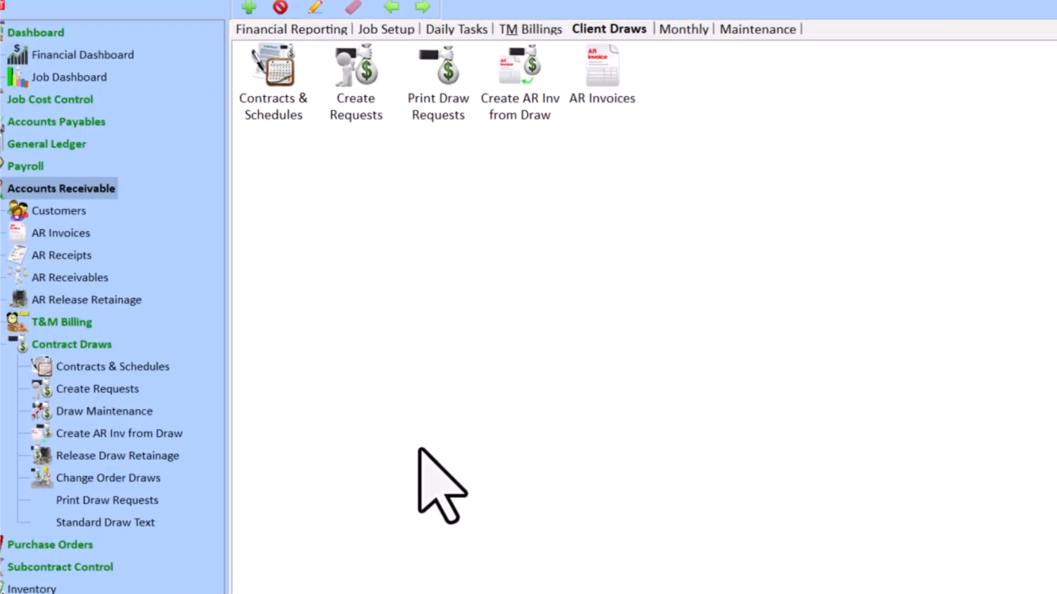
Open draw request creation for the contract and set the Period From date of draw 1 to 7/1/2025.
{"action": "double_click", "coordinate": [349, 94]}
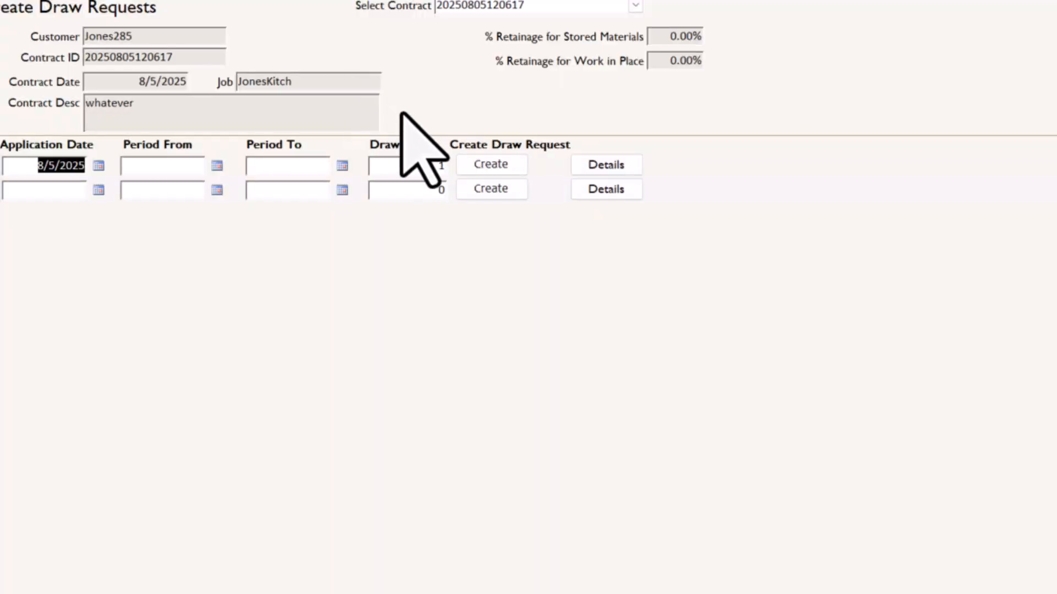
{"action": "left_click", "coordinate": [216, 165]}
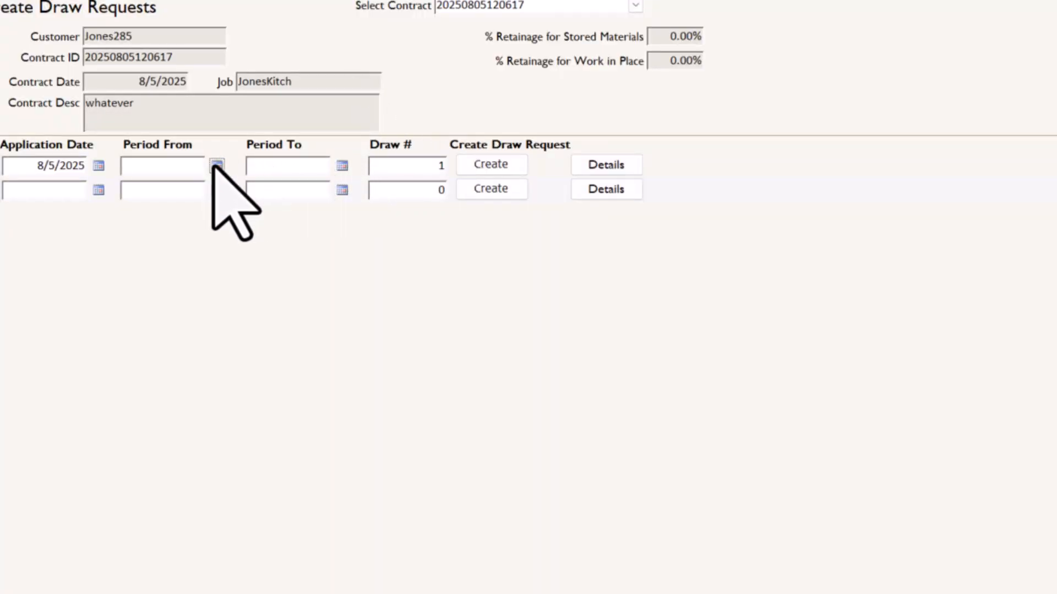
{"action": "left_click", "coordinate": [738, 123]}
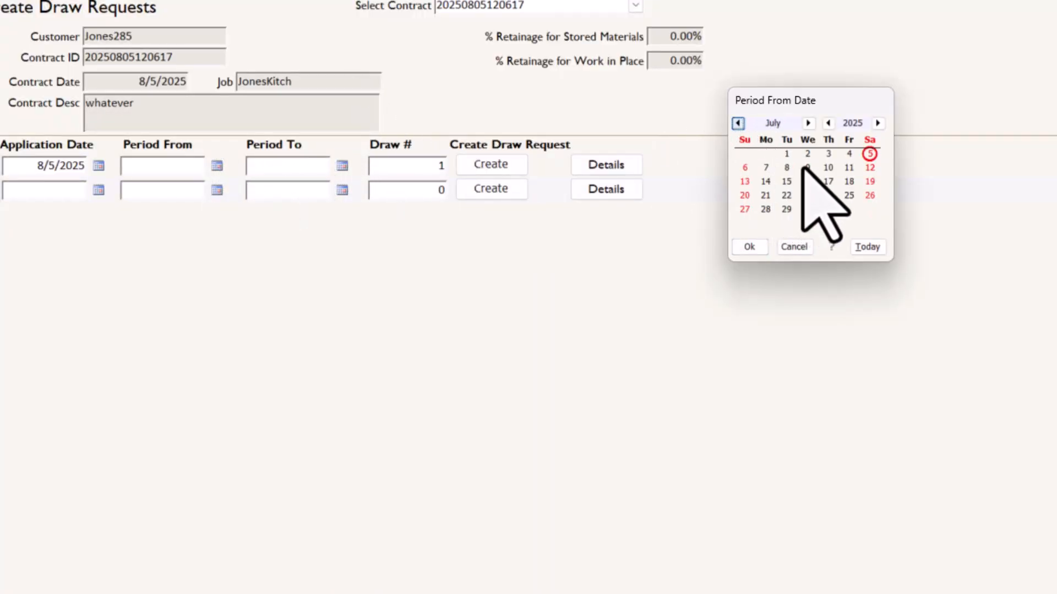
{"action": "left_click", "coordinate": [786, 154]}
{"action": "left_click", "coordinate": [750, 246]}
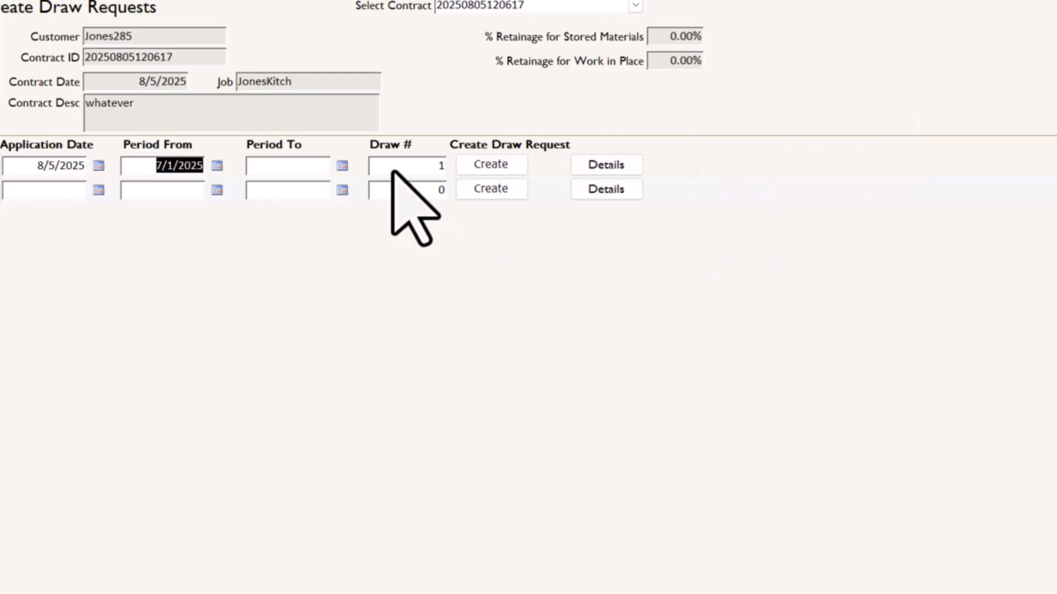
Set the Period To date of draw 1 to 7/31/2025 and create the draw request.
{"action": "left_click", "coordinate": [342, 165]}
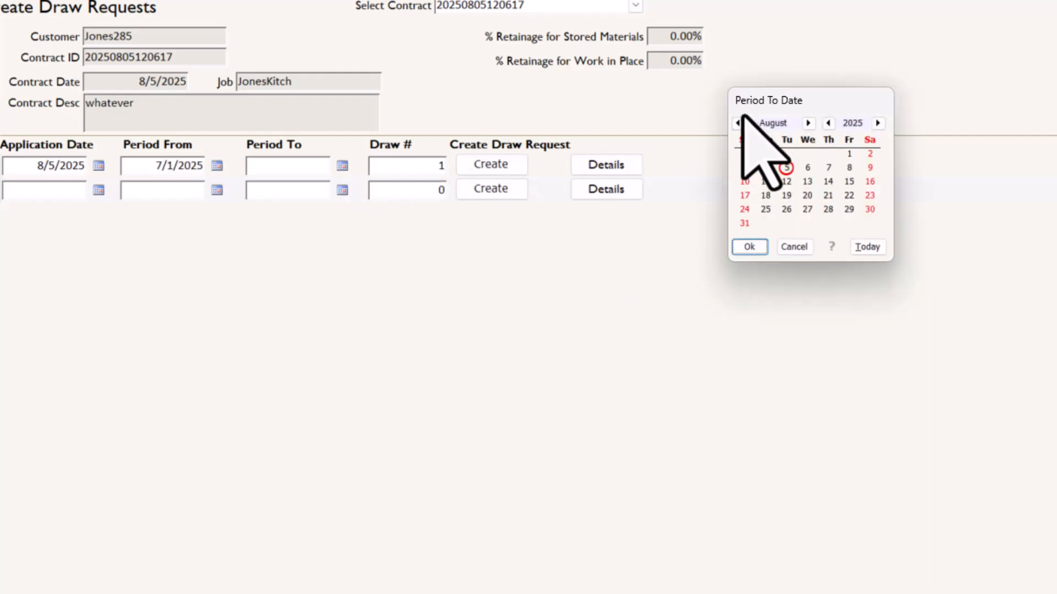
{"action": "left_click", "coordinate": [739, 123]}
{"action": "left_click", "coordinate": [828, 209]}
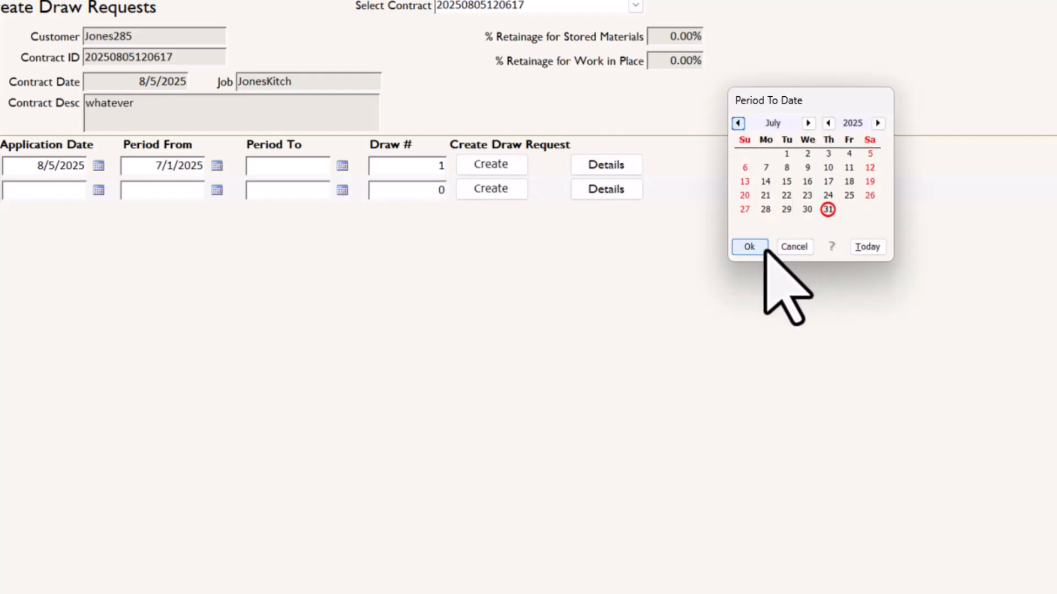
{"action": "left_click", "coordinate": [764, 248]}
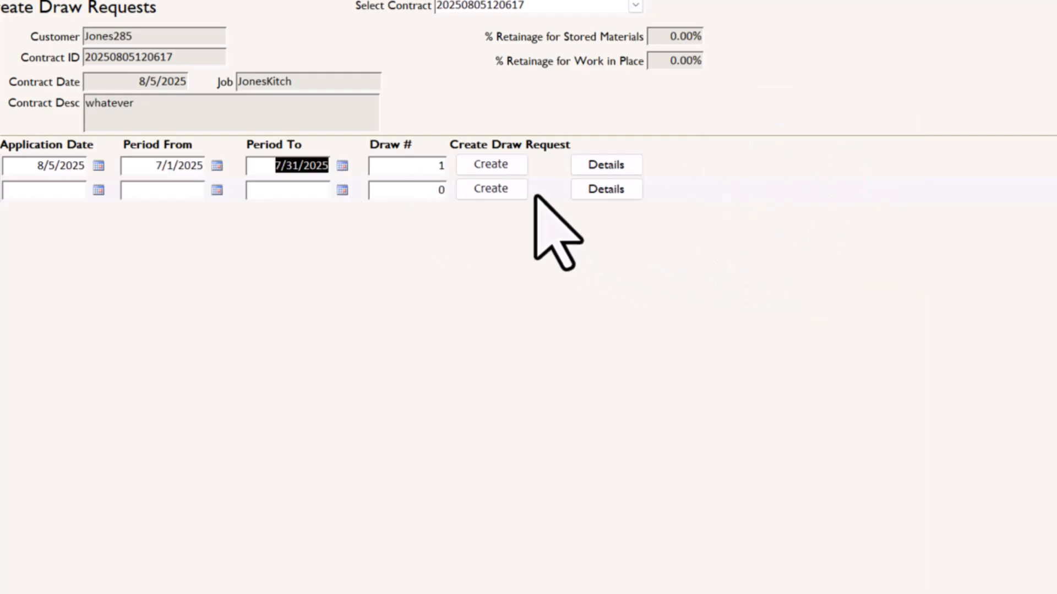
{"action": "left_click", "coordinate": [502, 165]}
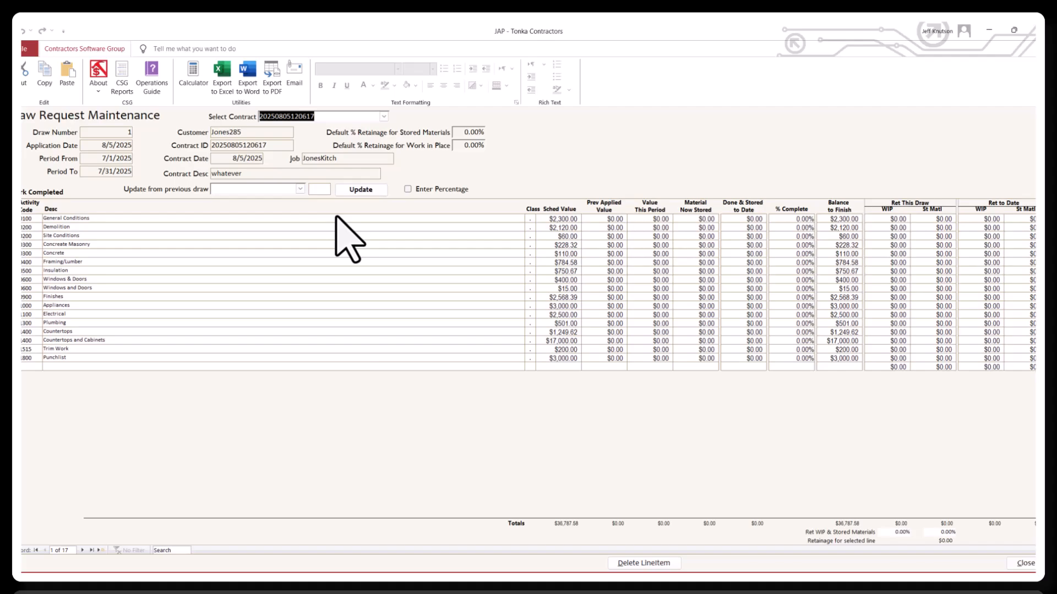
Enter 2300 as the General Conditions value for this period in the draw request.
{"action": "left_click", "coordinate": [660, 219]}
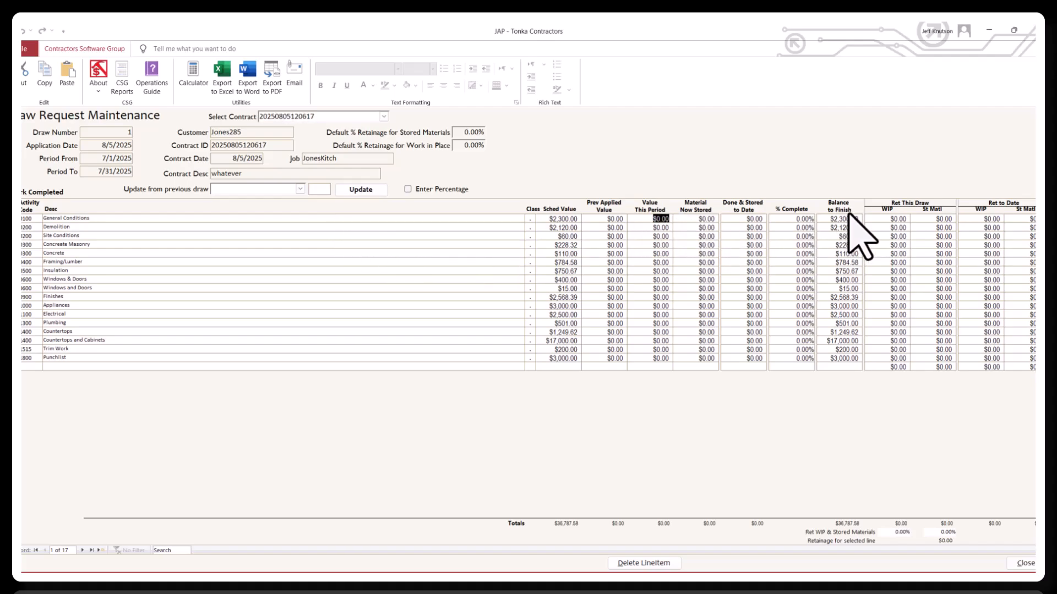
{"action": "type", "text": "2300"}
{"action": "key", "text": "Tab"}
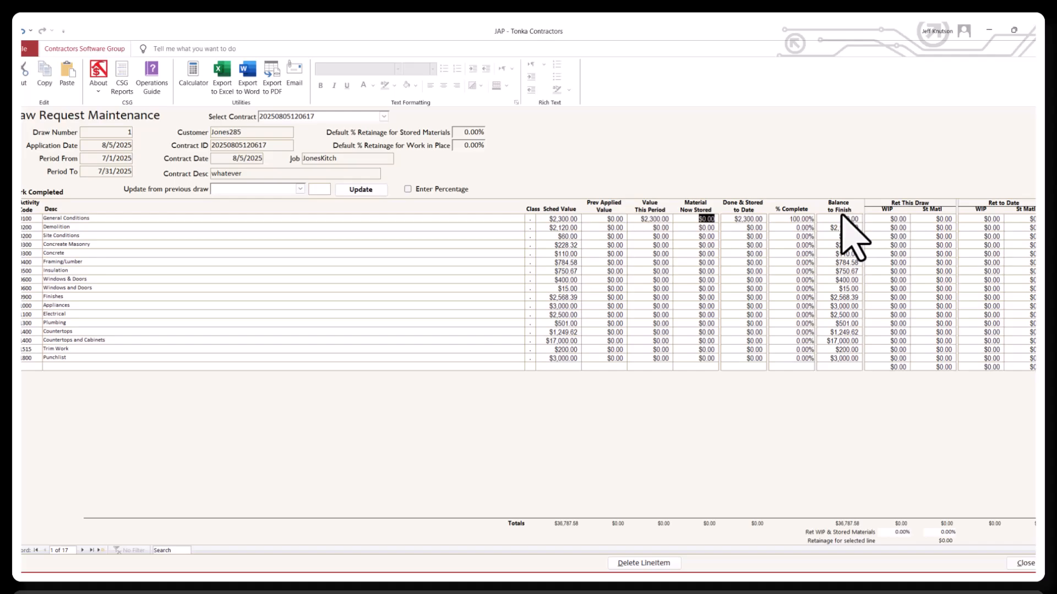
Enable percentage entry, set Demolition, Site Conditions and Concreate Masonry to 100% complete to date, and close the draw request.
{"action": "left_click", "coordinate": [409, 189]}
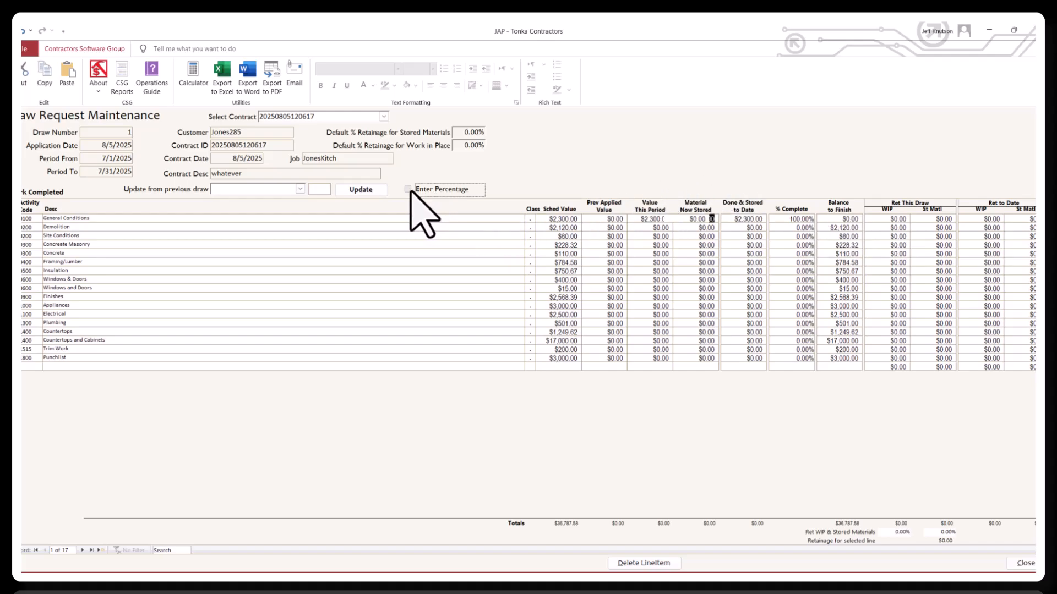
{"action": "left_click", "coordinate": [798, 244]}
{"action": "type", "text": "1"}
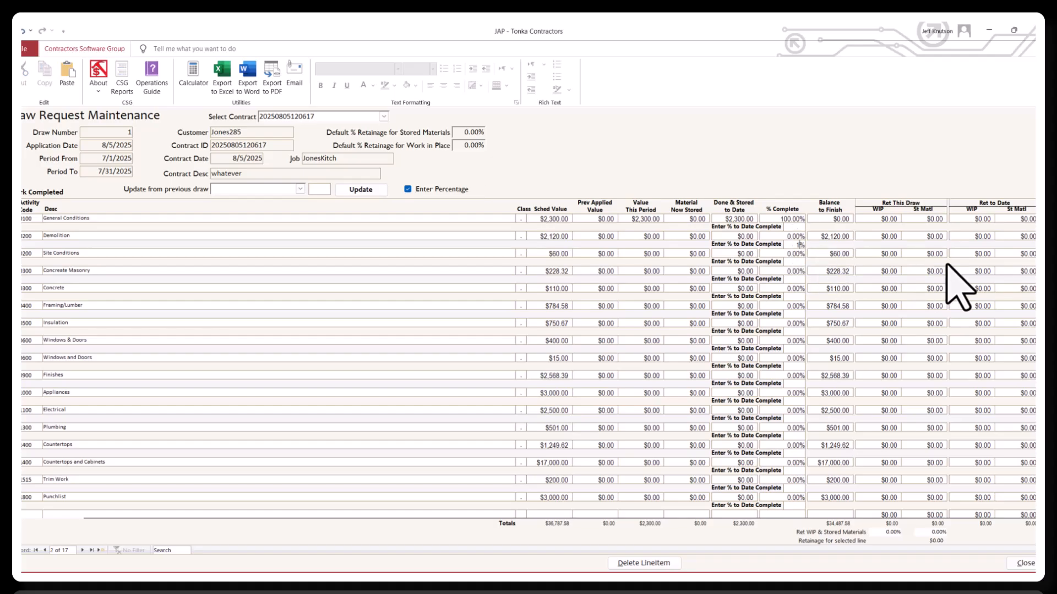
{"action": "type", "text": "00"}
{"action": "key", "text": "Return"}
{"action": "type", "text": "100"}
{"action": "key", "text": "Return"}
{"action": "type", "text": "100"}
{"action": "key", "text": "Return"}
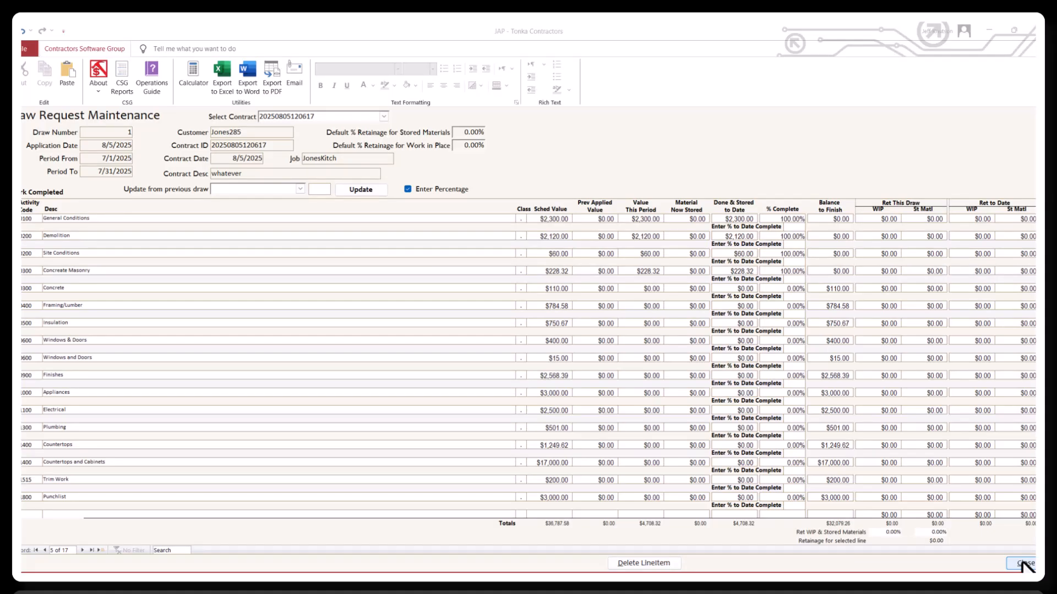
{"action": "left_click", "coordinate": [1023, 562]}
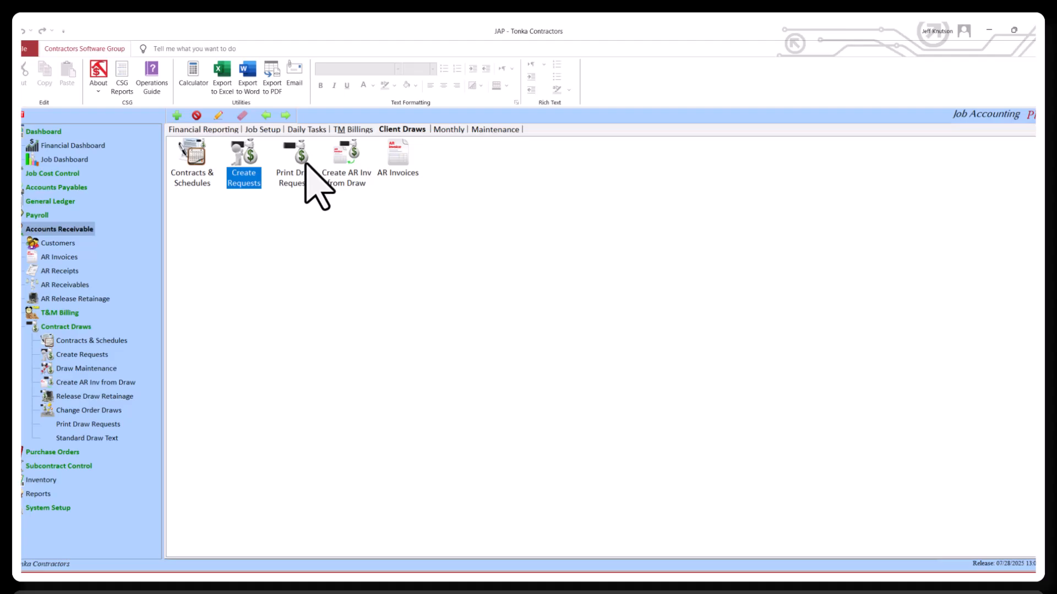
Open draw request printing and preview the cover sheet and the detail sheet of draw 1.
{"action": "double_click", "coordinate": [302, 165]}
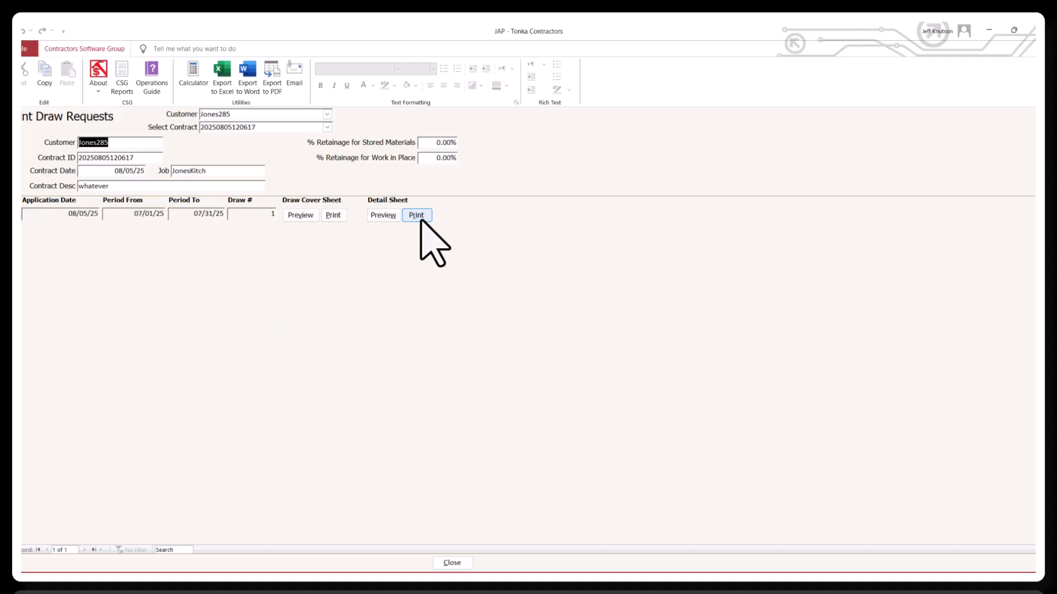
{"action": "left_click", "coordinate": [311, 216]}
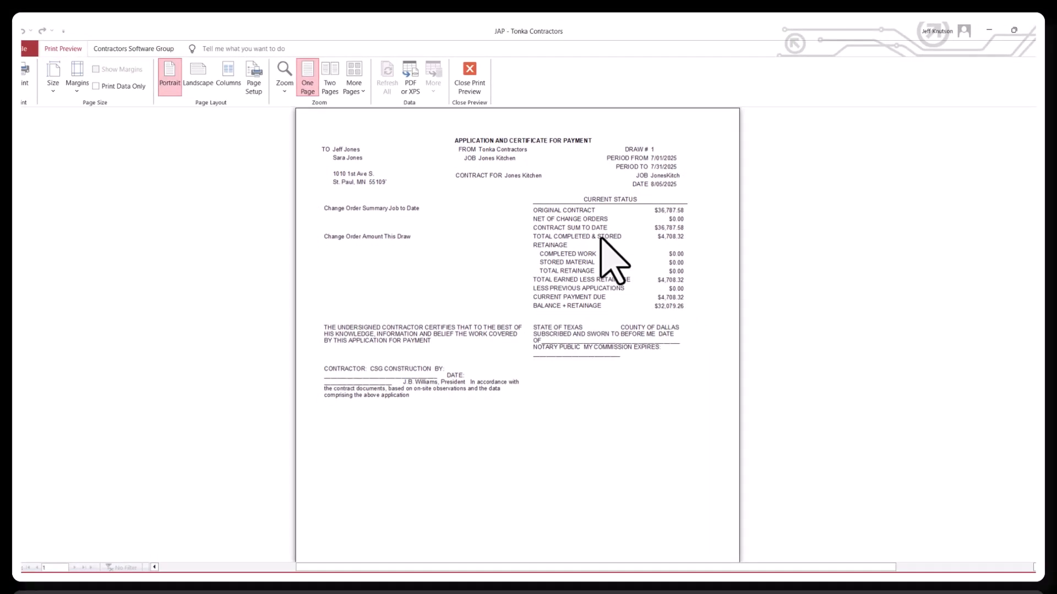
{"action": "left_click", "coordinate": [472, 72]}
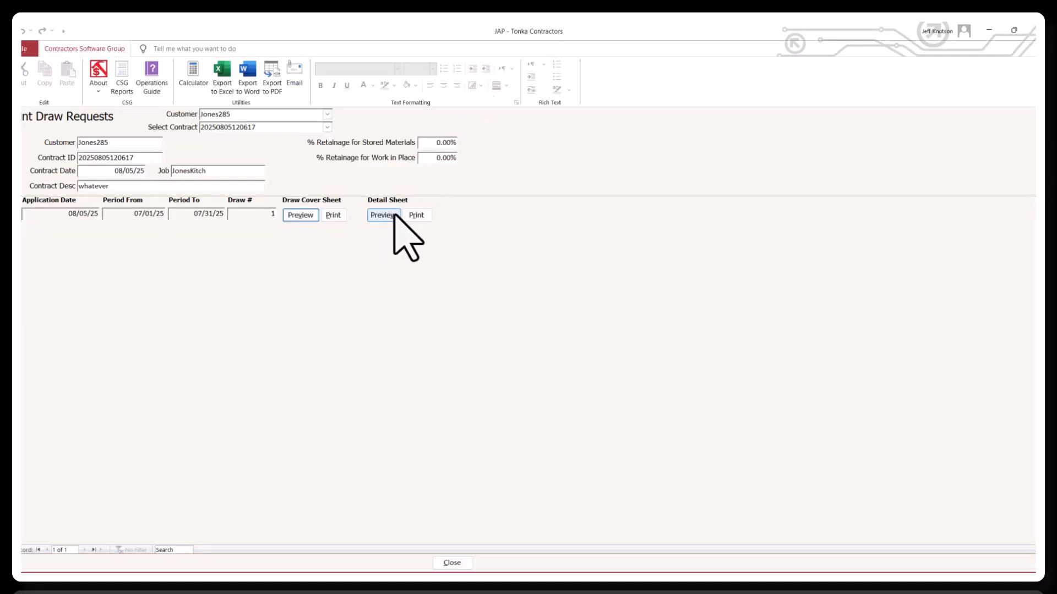
{"action": "left_click", "coordinate": [394, 216]}
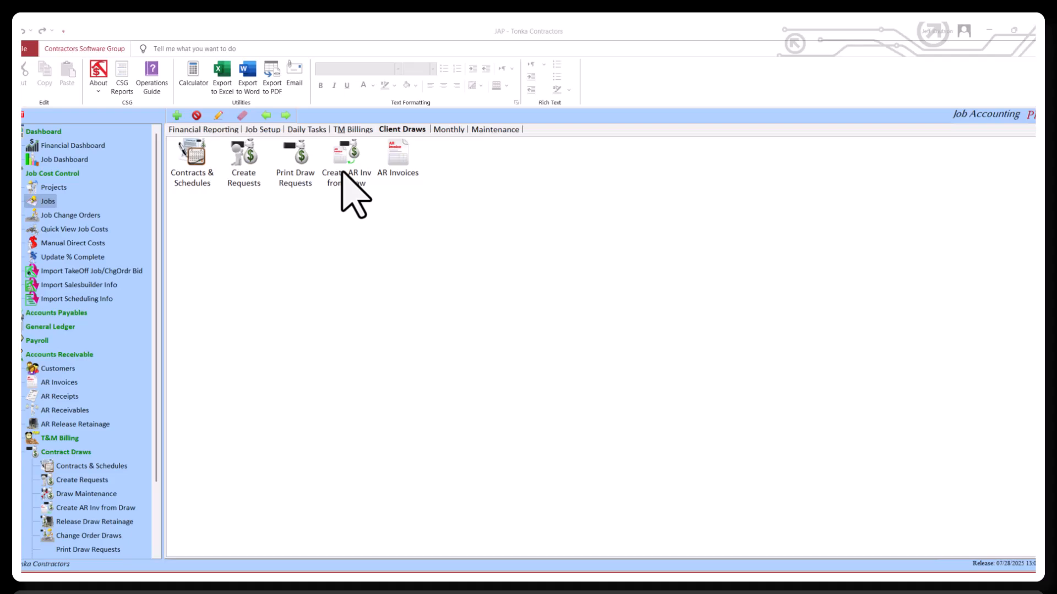
Prepare an AR invoice from draw 1 with payment terms Due upon receipt, and post it.
{"action": "left_click", "coordinate": [346, 160]}
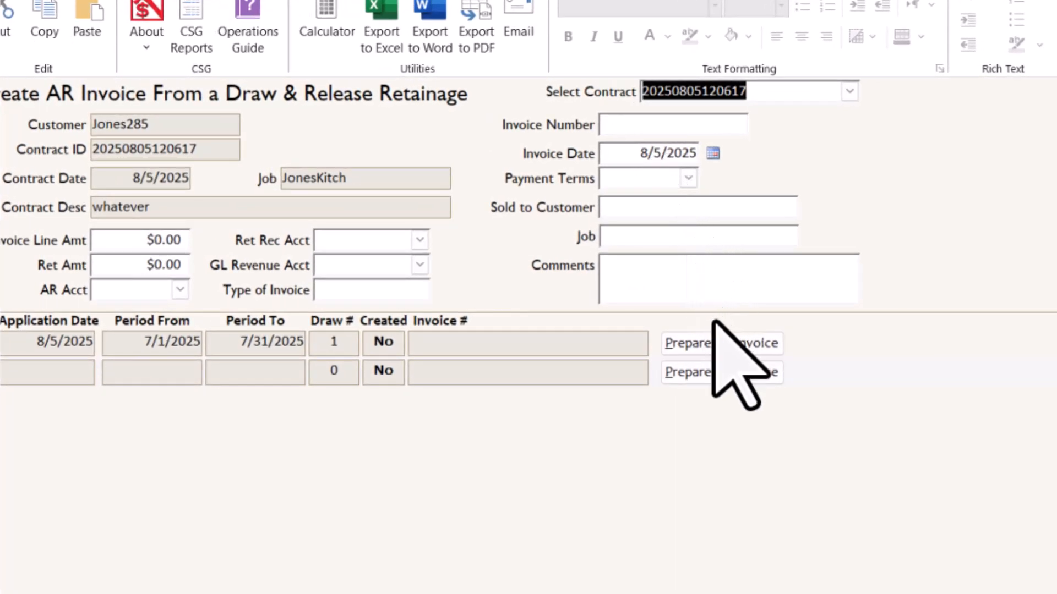
{"action": "left_click", "coordinate": [726, 344]}
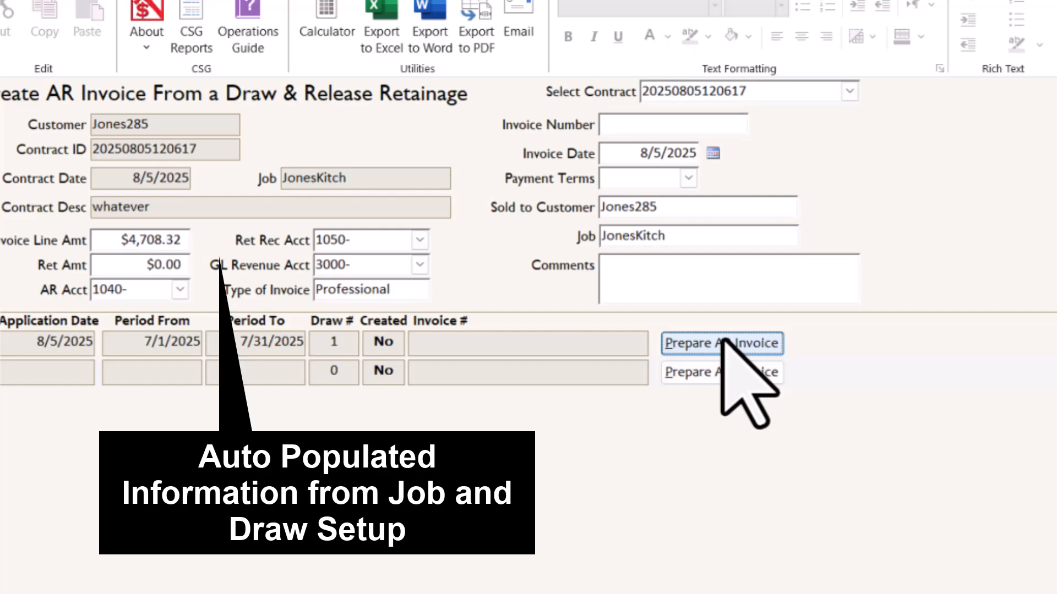
{"action": "left_click", "coordinate": [687, 177]}
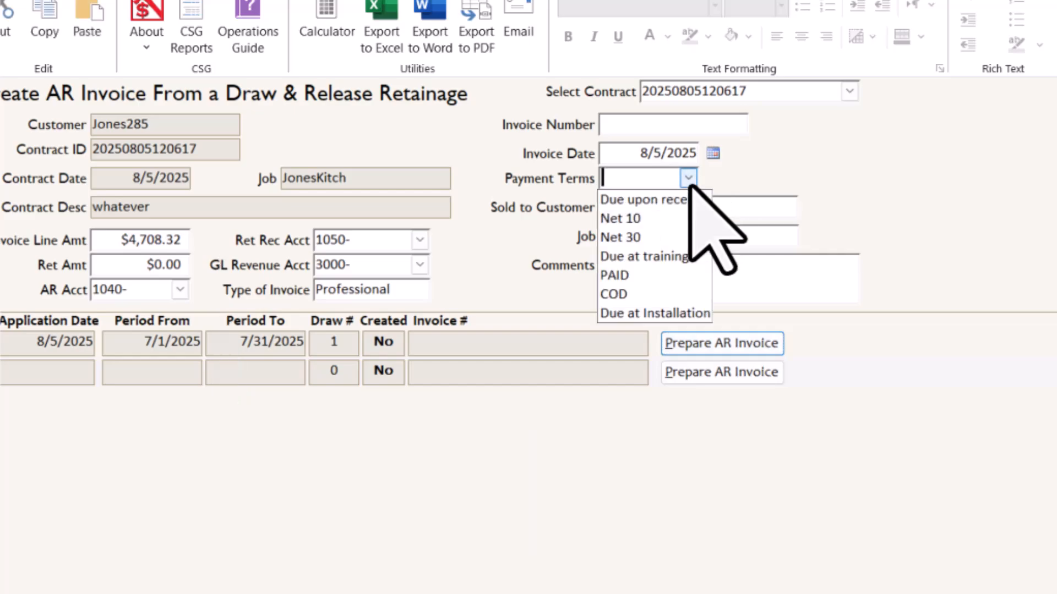
{"action": "left_click", "coordinate": [675, 199]}
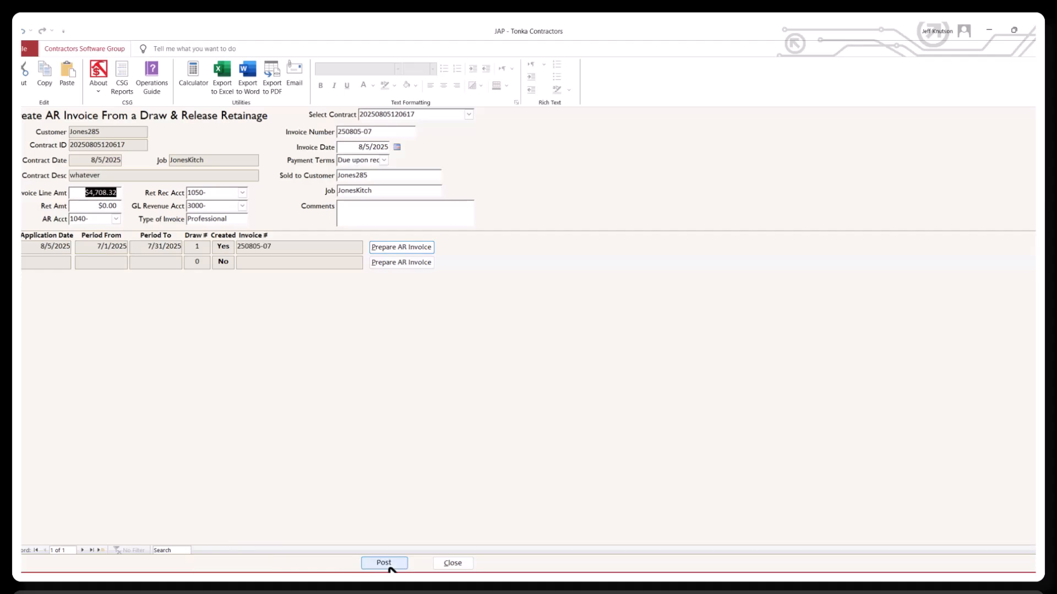
{"action": "left_click", "coordinate": [389, 567]}
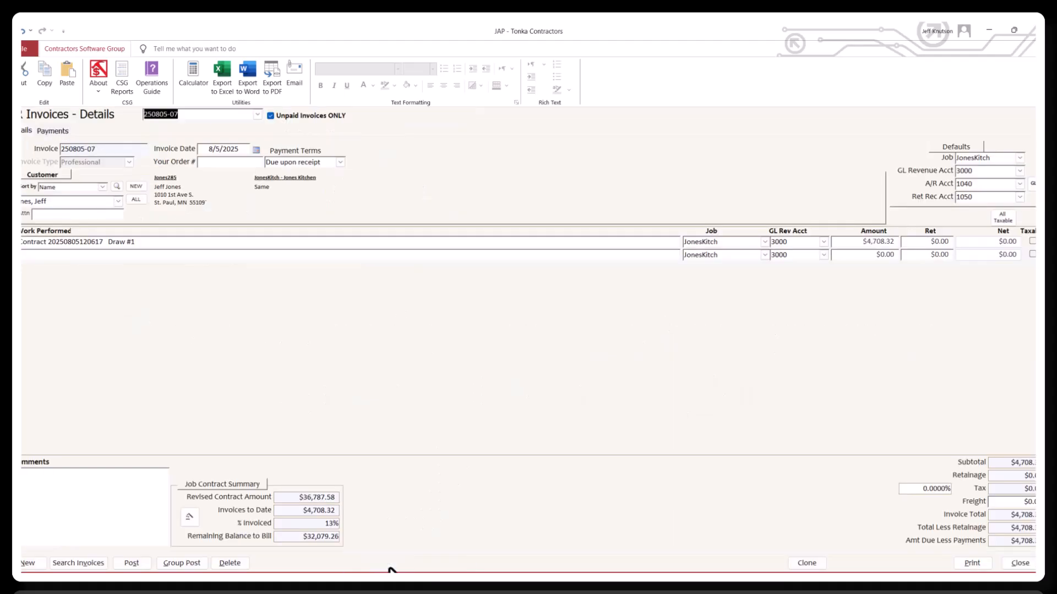